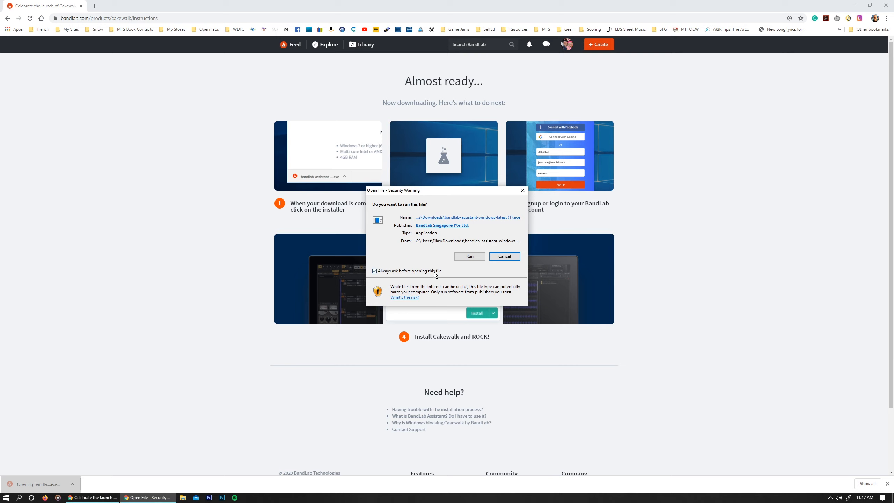
Run the downloaded BandLab Assistant installer and log in to BandLab
click(463, 257)
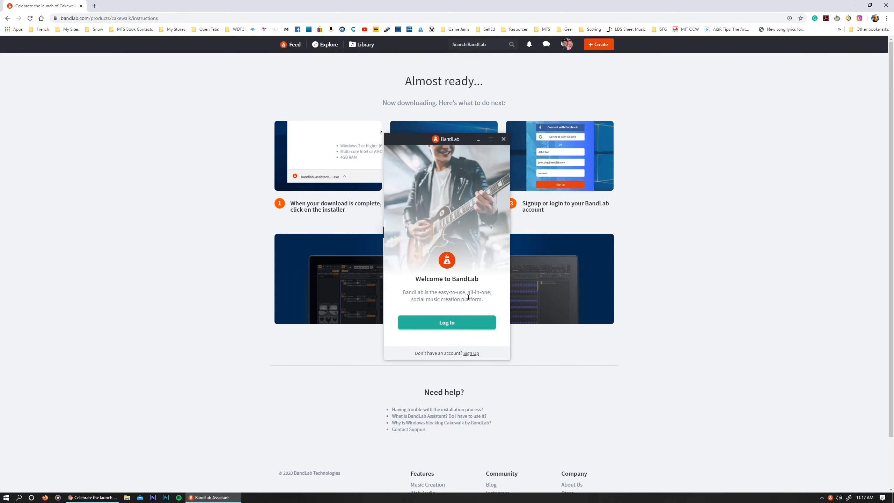
click(470, 323)
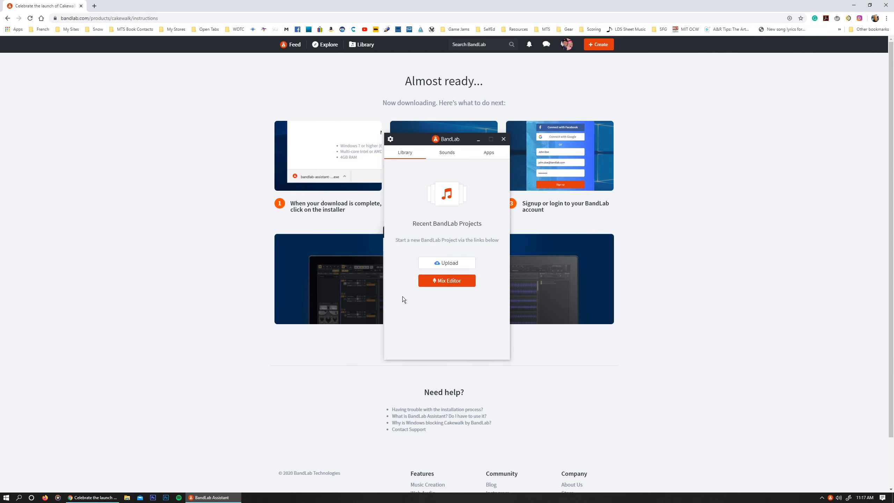
Install Cakewalk from the BandLab Assistant apps without selecting any add-ons
click(475, 157)
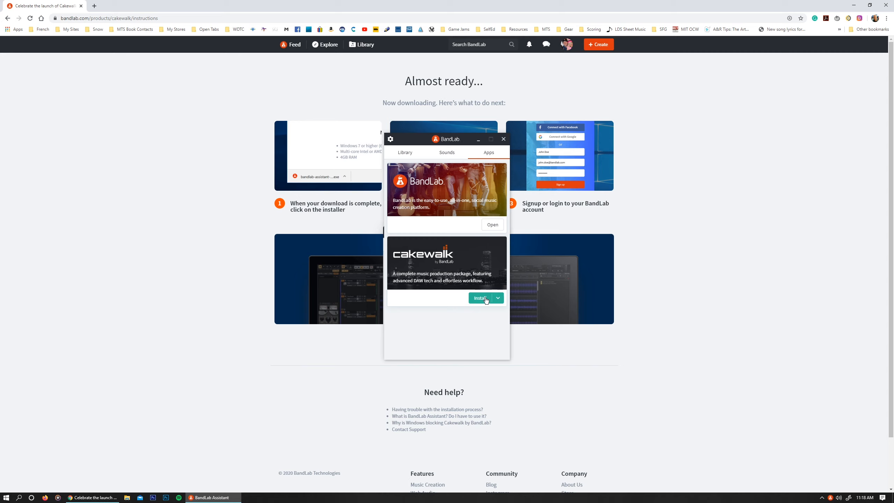
click(498, 298)
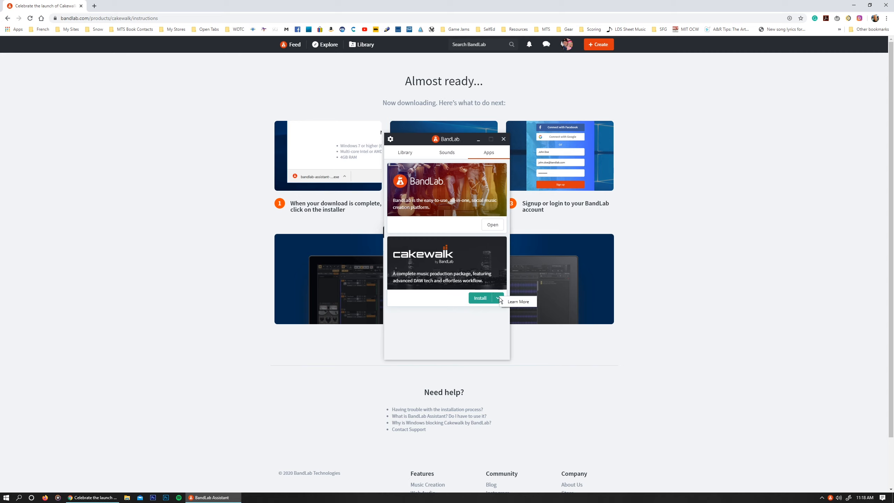
click(481, 298)
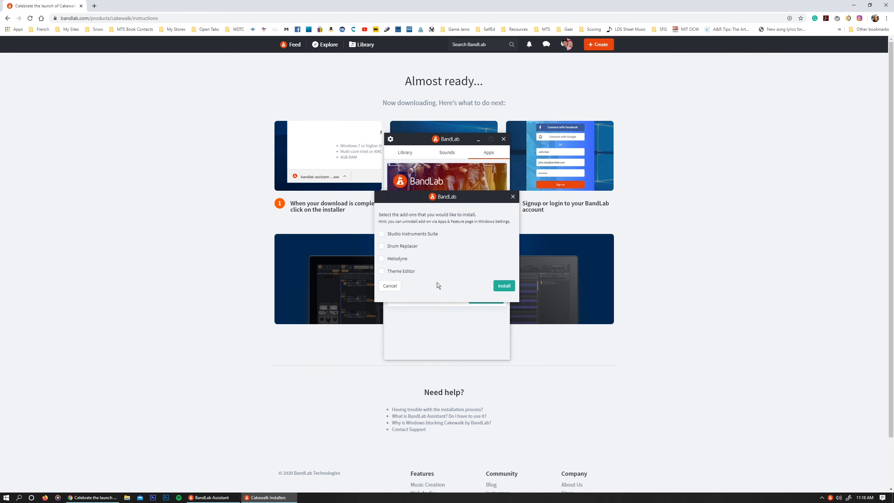
click(503, 286)
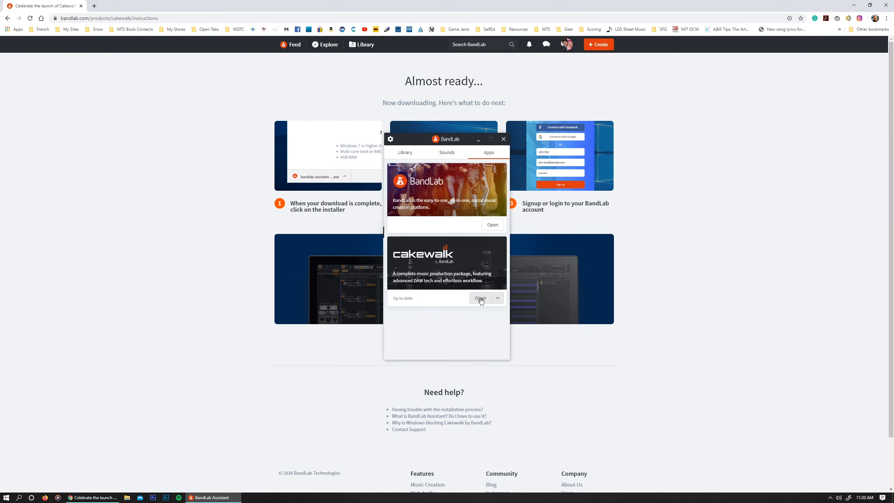
Launch Cakewalk and create a new project from the Basic template, keeping the Advanced workspace
click(481, 298)
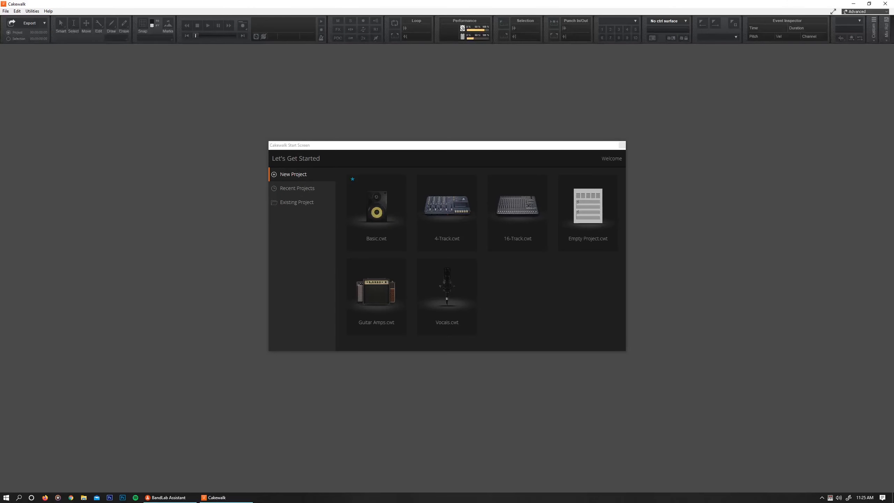
click(379, 224)
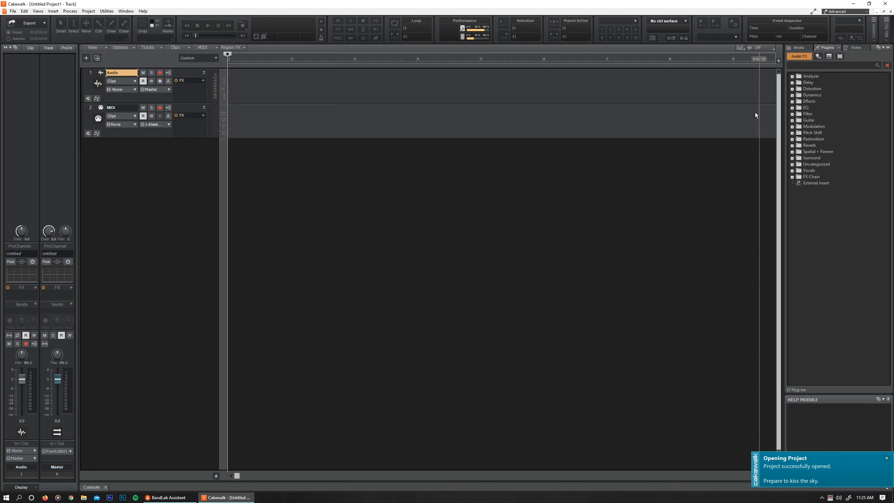
click(865, 12)
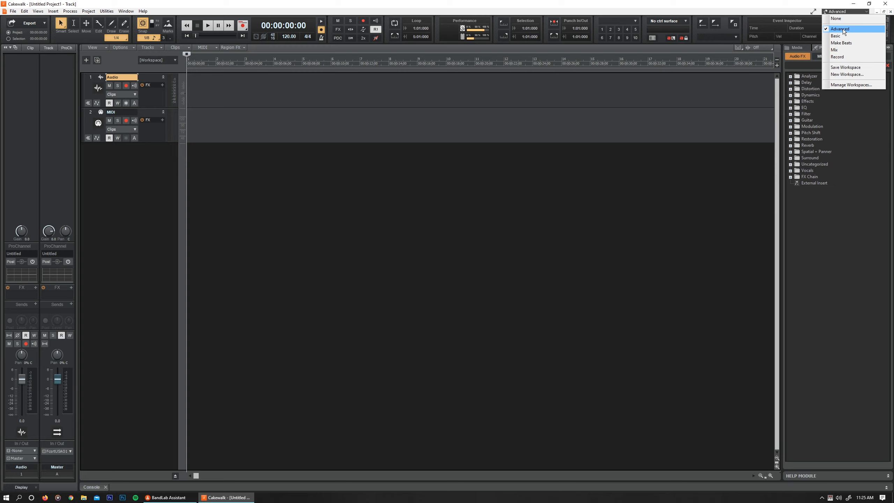
click(474, 186)
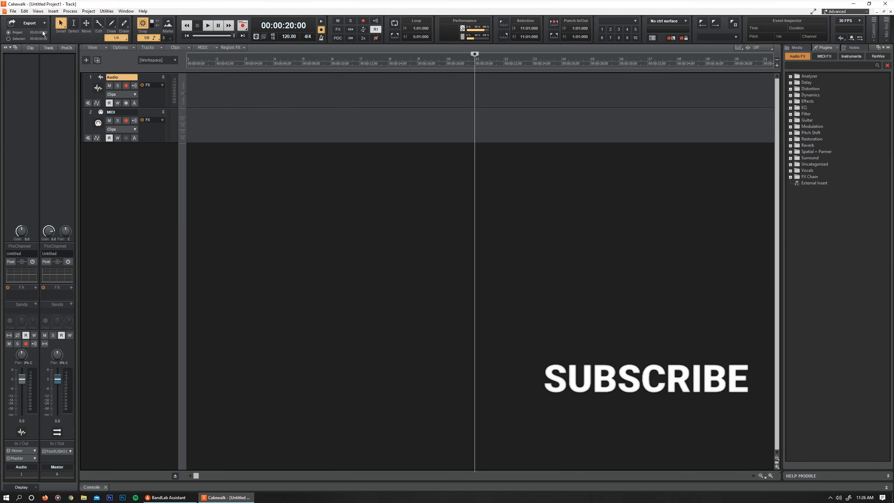
Review the enabled audio and MIDI devices in the preferences and accept the settings
click(24, 10)
click(40, 124)
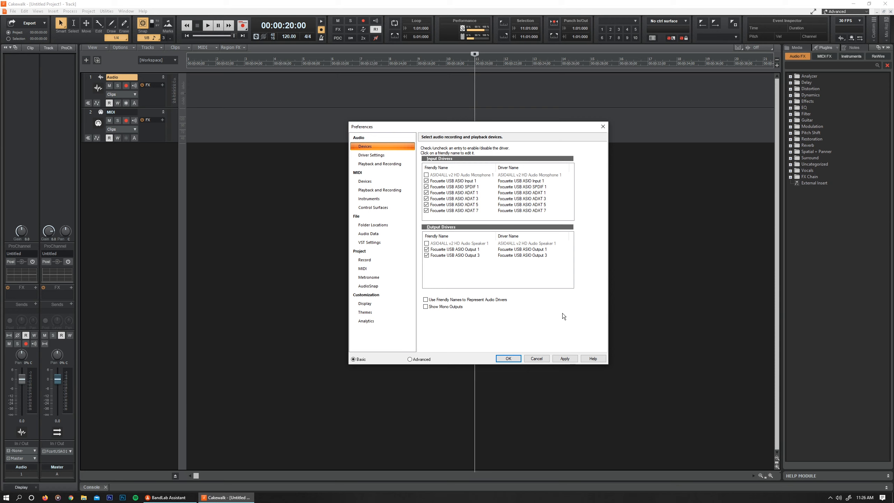
click(365, 181)
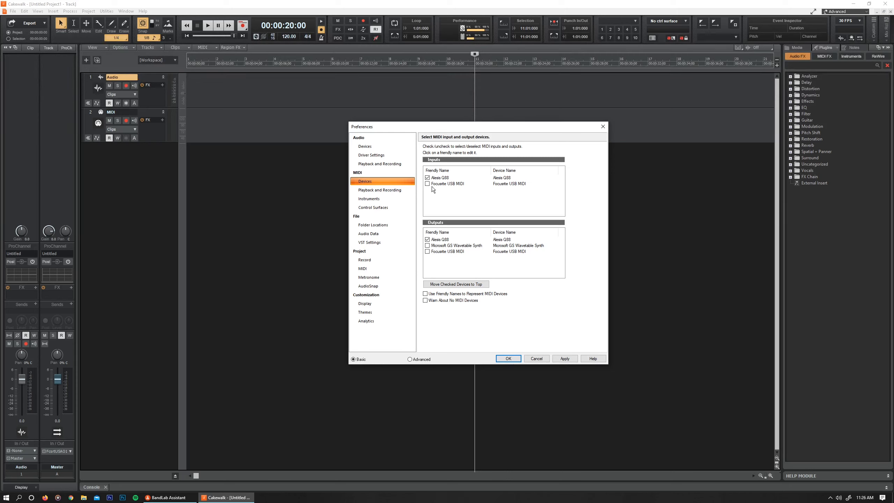
click(508, 359)
Arm the Audio track, return to the project start, and record a clip about 9 seconds long
click(126, 87)
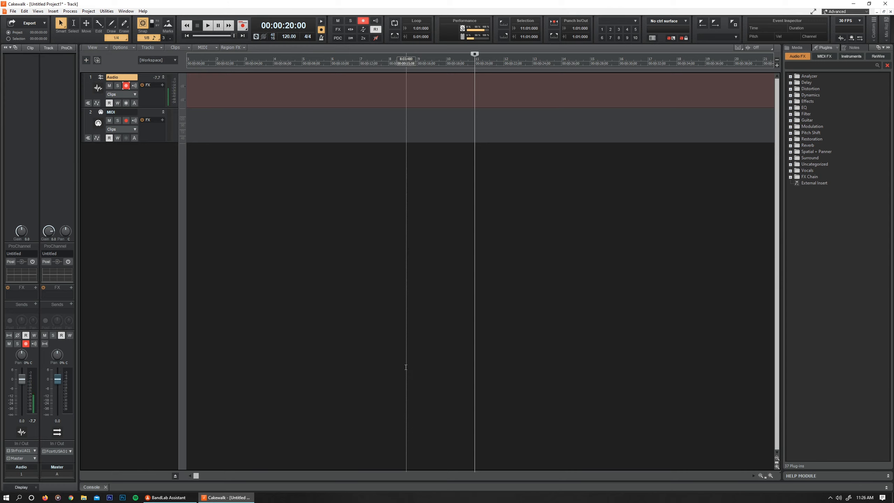
key(w)
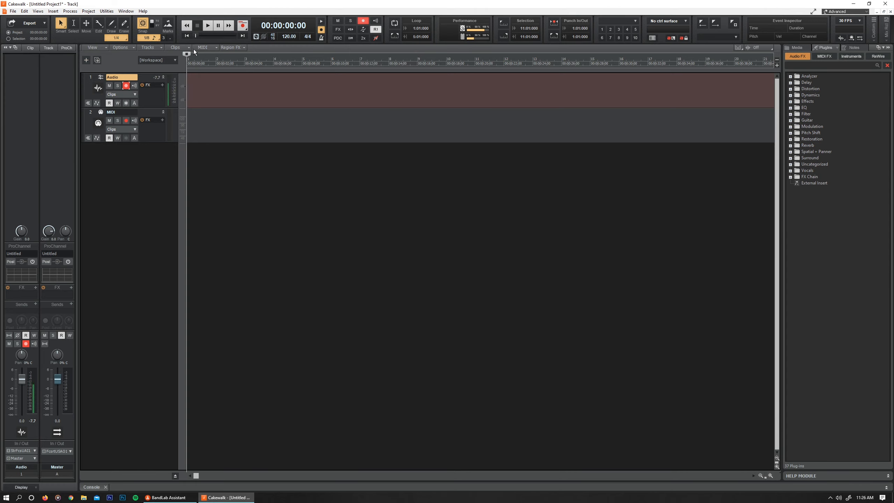
key(r)
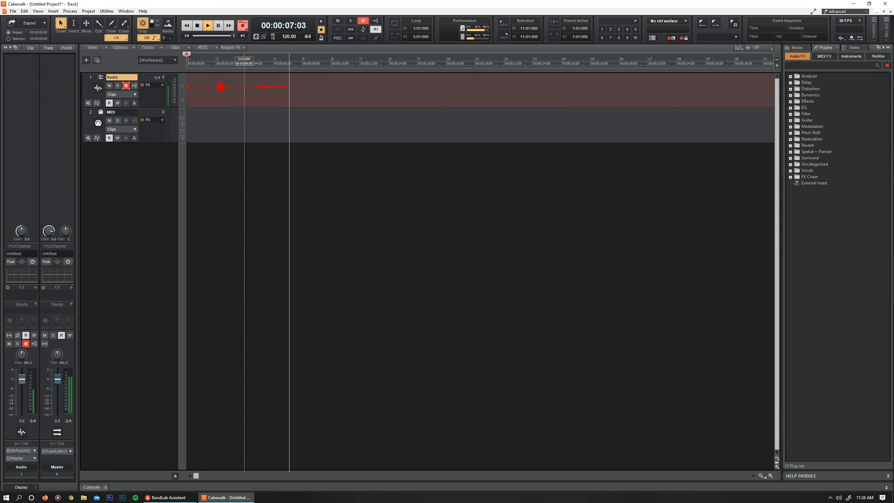
click(244, 28)
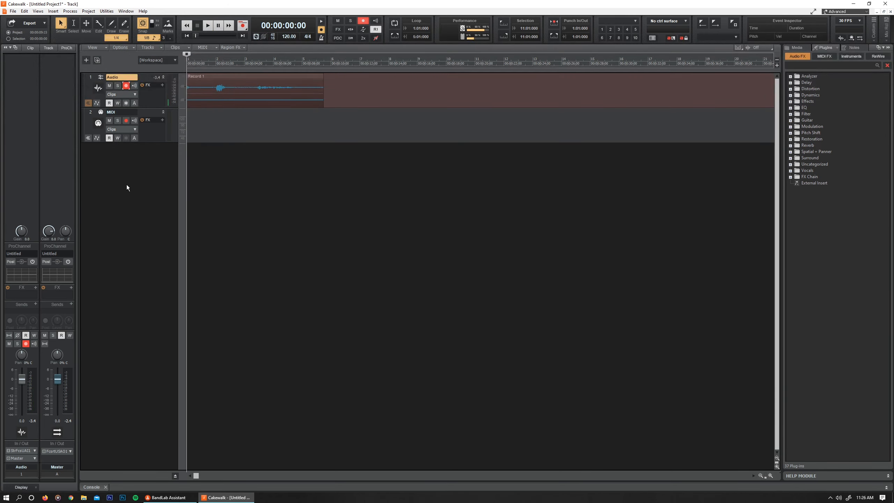
Start adding an instrument track and choose the General MIDI synth Cakewalk TTS-1 as its instrument
right_click(137, 186)
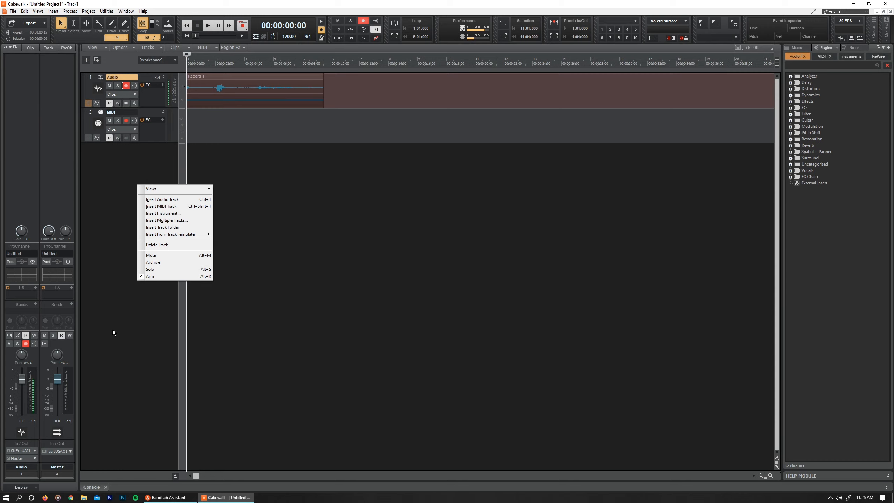
click(156, 213)
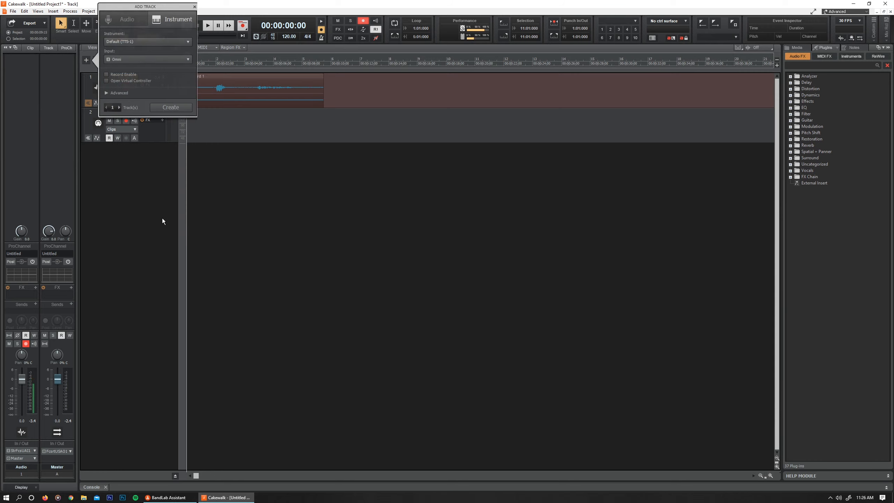
click(162, 42)
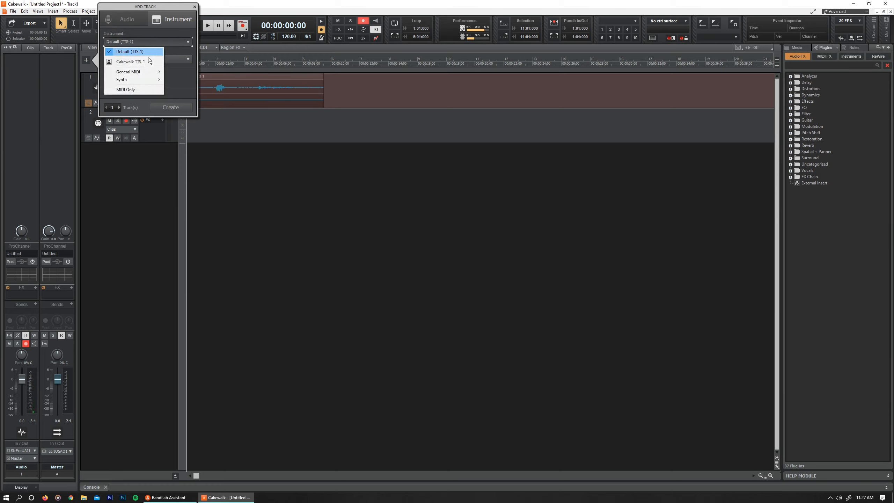
mouse_move(146, 72)
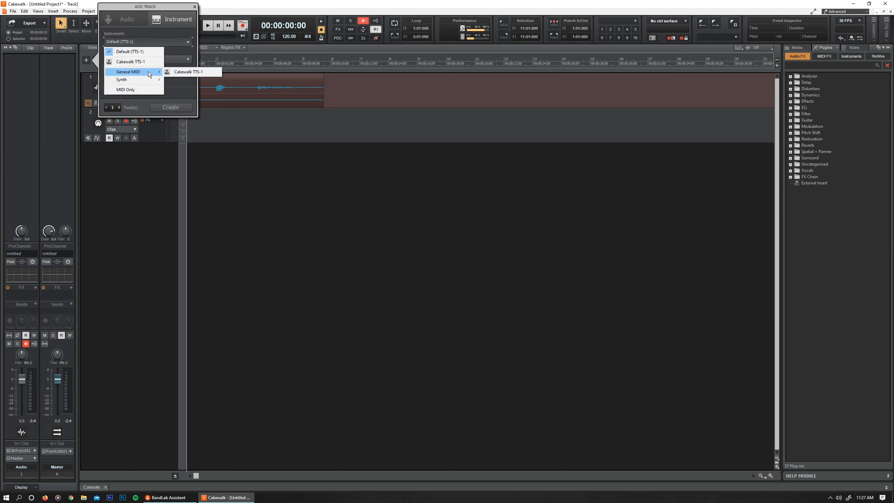
click(181, 73)
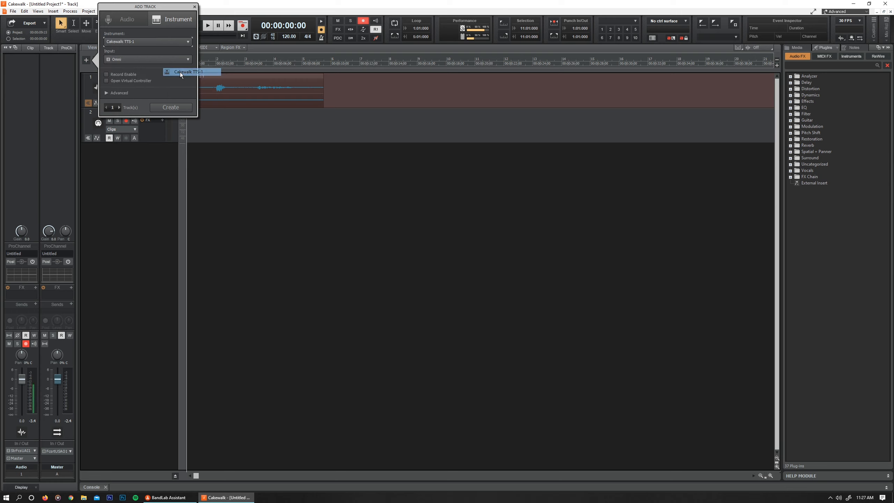
Set the new track's input to Virtual Controller MIDI Omni, enable opening the virtual controller, and create the track
click(163, 58)
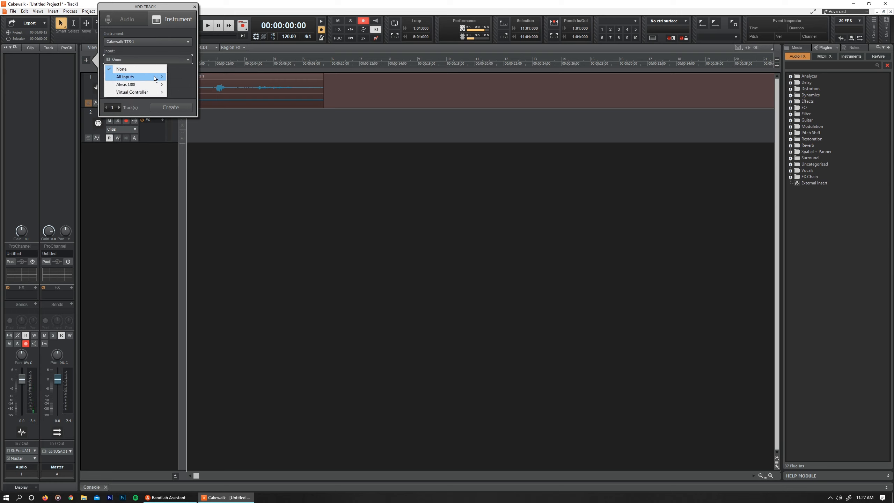
mouse_move(154, 84)
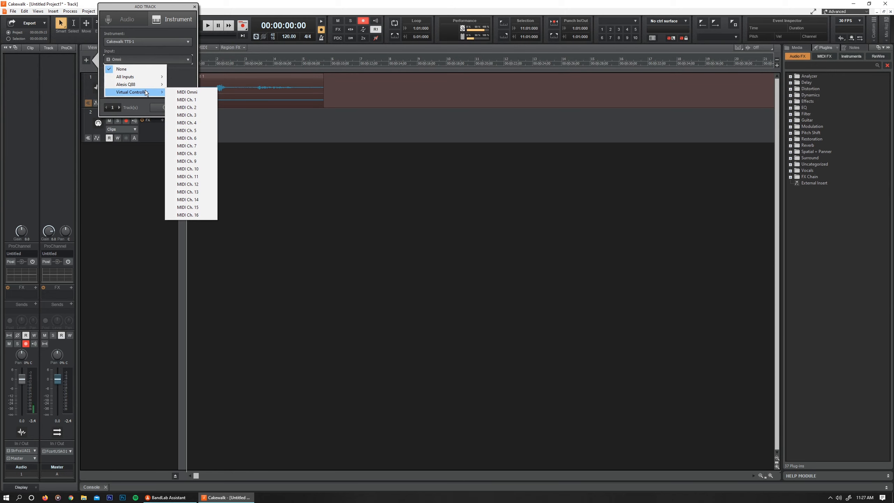
click(188, 92)
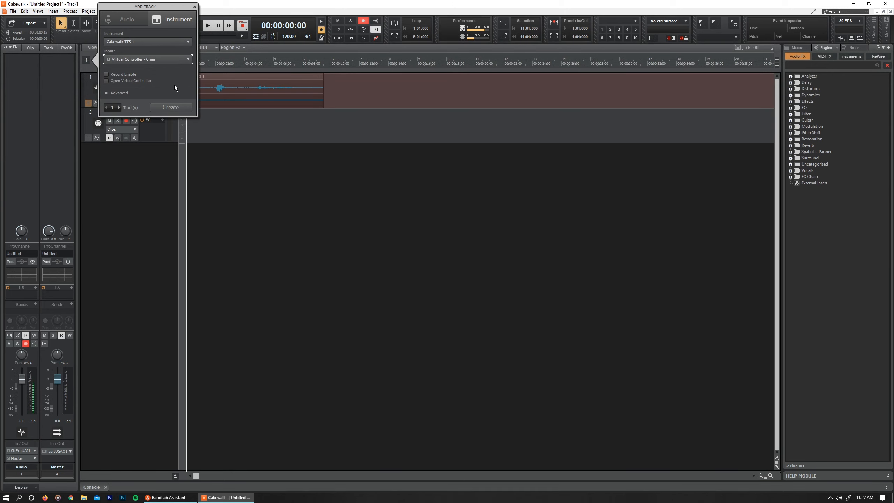
click(129, 81)
click(171, 107)
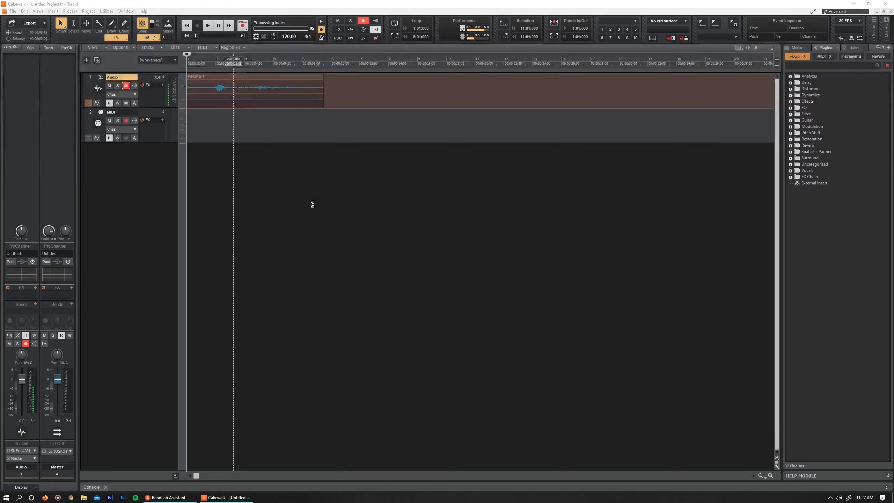
Play a short test melody on the TTS-1 synth with the Virtual Controller, then close both windows
drag(189, 7, 297, 170)
drag(447, 149, 450, 189)
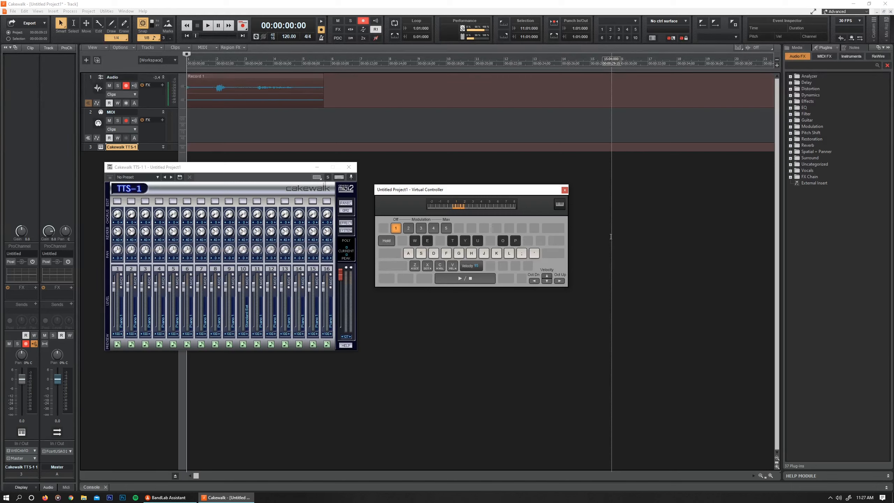
key(a)
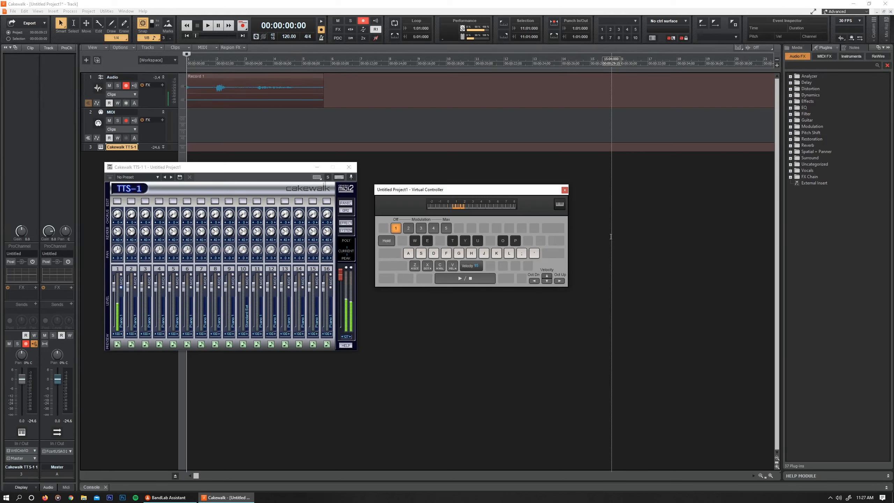
key(d)
key(f)
key(h)
key(k)
key(j)
key(d)
key(s)
key(a)
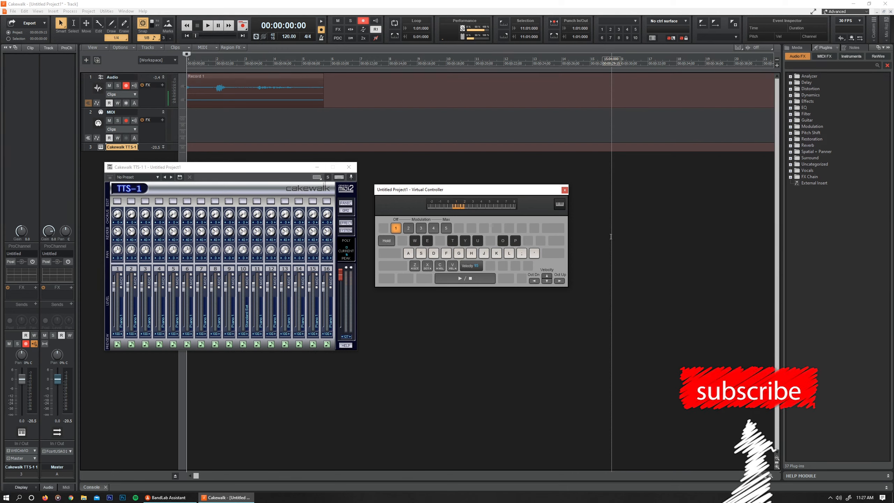
click(565, 190)
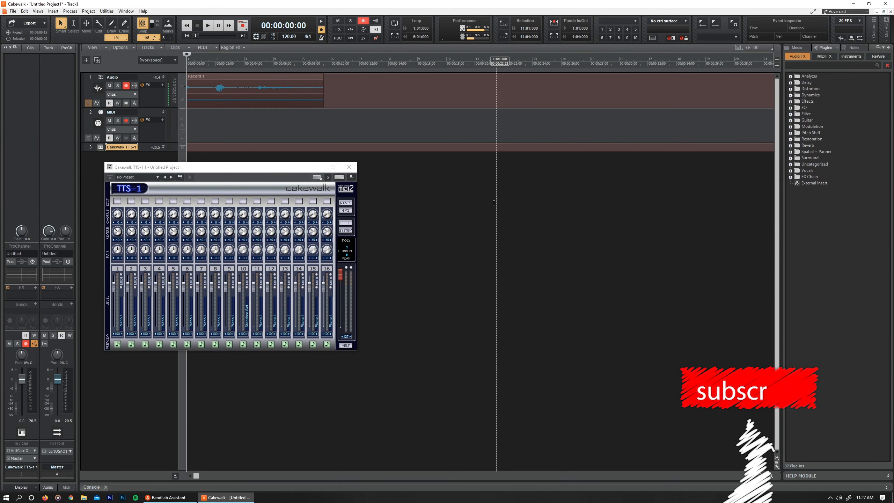
click(349, 167)
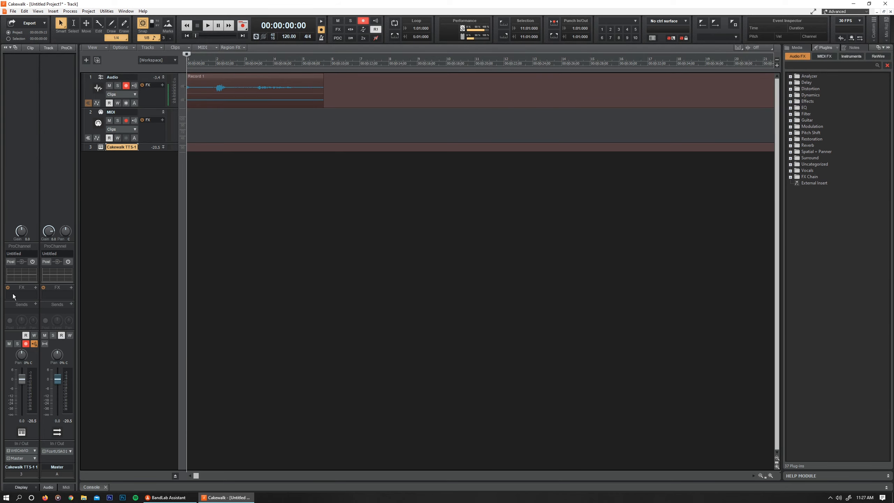
Insert the BREVERB 2 Cakewalk reverb into the Cakewalk TTS-1 track's effects rack and close its plug-in window
click(35, 287)
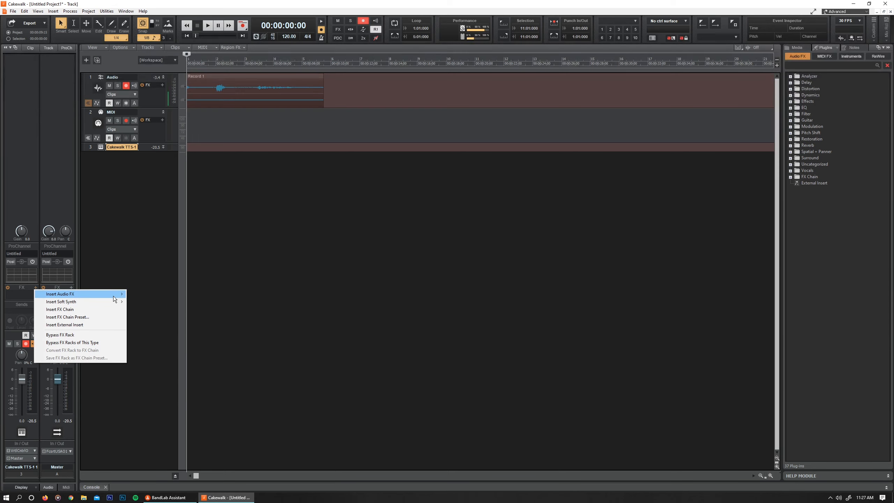
mouse_move(113, 293)
mouse_move(178, 399)
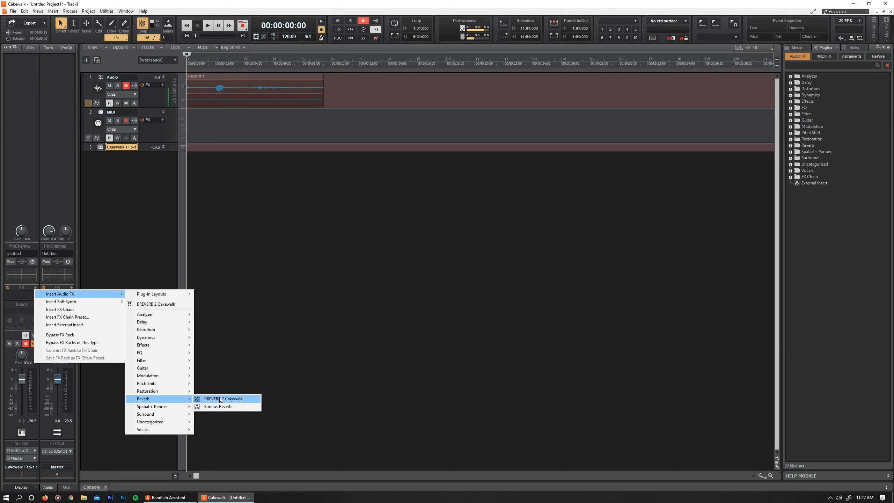
click(223, 401)
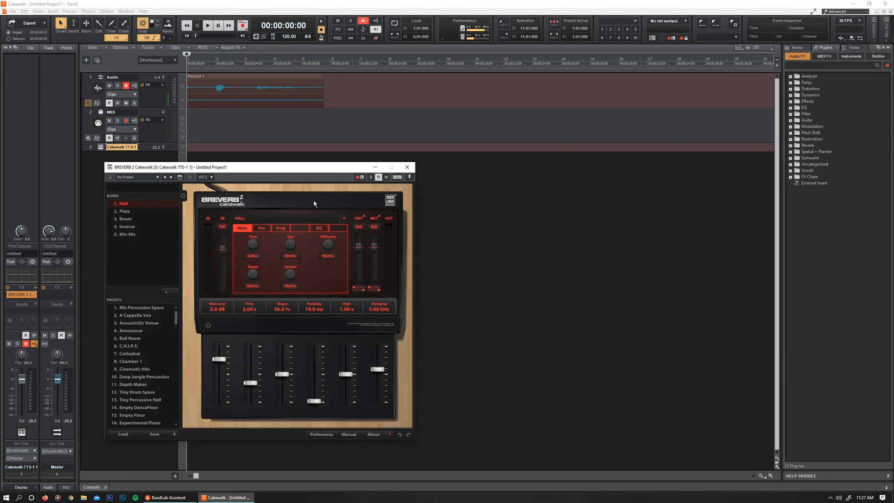
drag(322, 168, 599, 106)
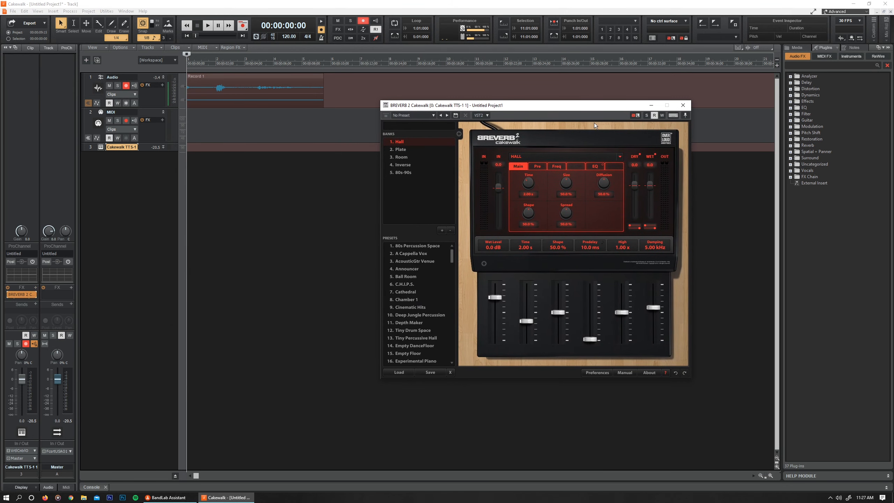
click(683, 106)
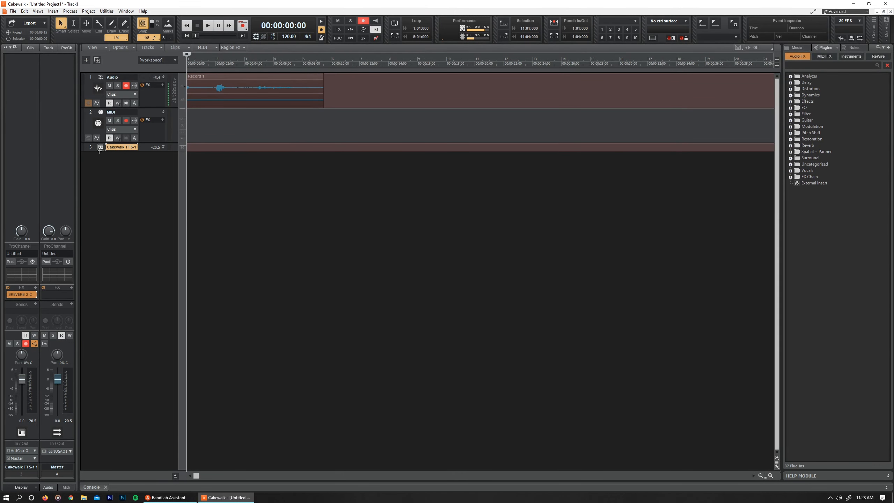
Increase the Cakewalk TTS-1 track's height to expose its controls, and open its synth interface briefly before closing it
drag(145, 151, 145, 198)
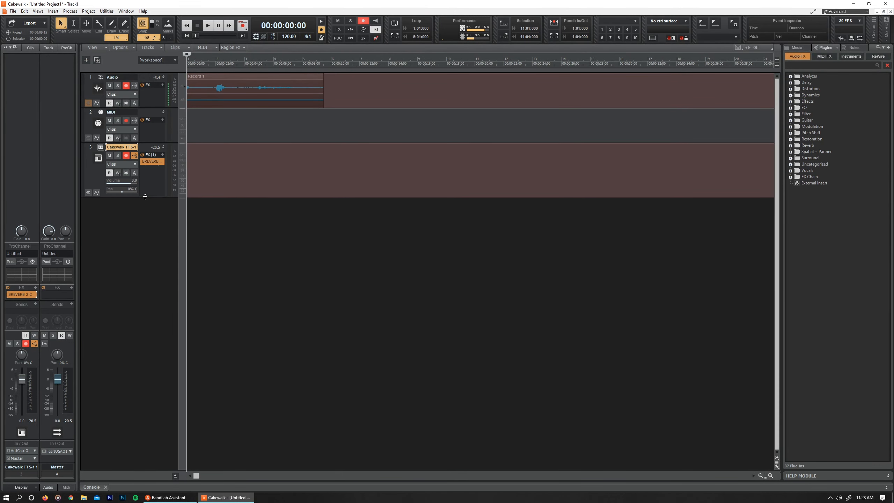
click(101, 147)
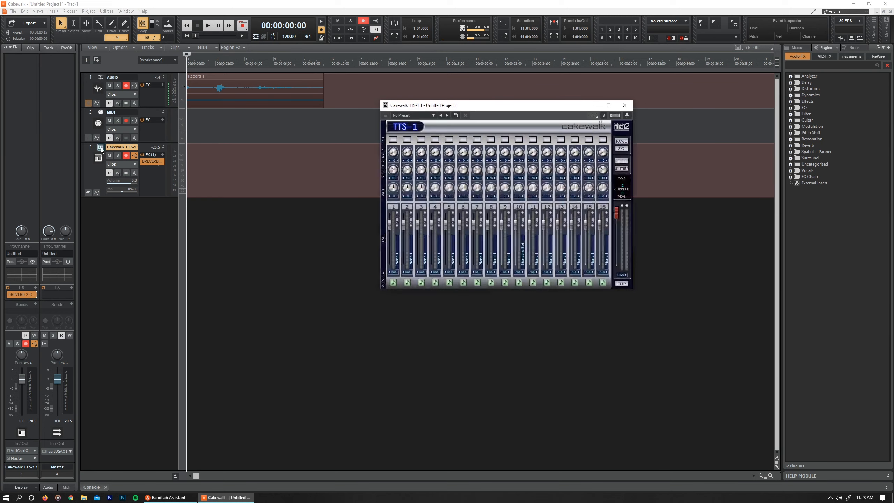
click(625, 105)
Select the Record 1 clip on the Audio track and look through the MIDI and audio effects in the plug-in browser
click(298, 77)
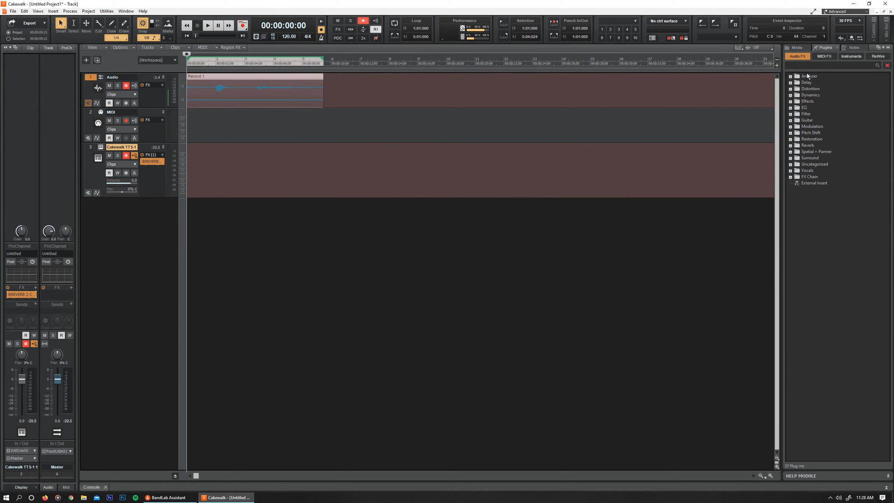
click(825, 56)
click(853, 56)
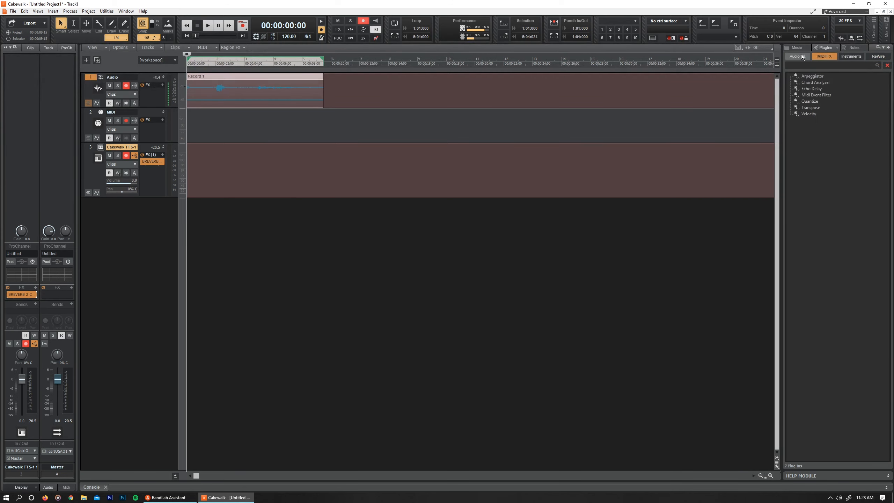
click(800, 56)
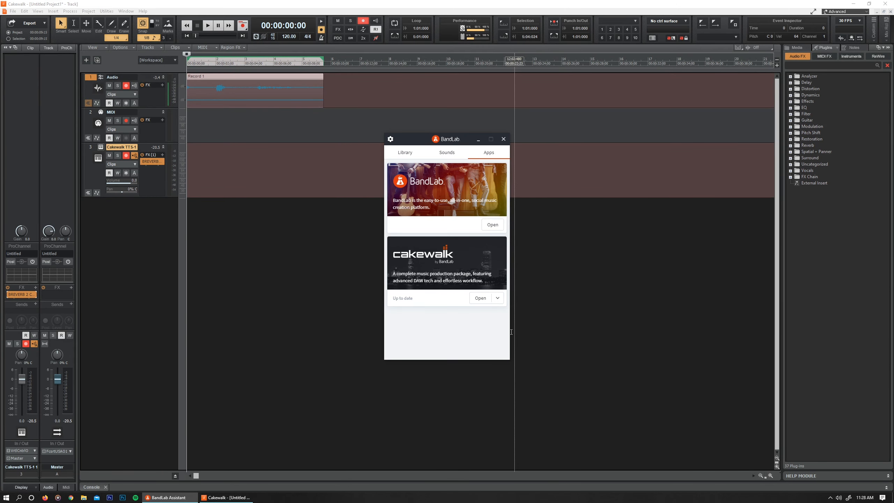
In BandLab Assistant, view the additional options for Cakewalk, including Install Add-ons, without choosing any, and close the assistant window
click(497, 298)
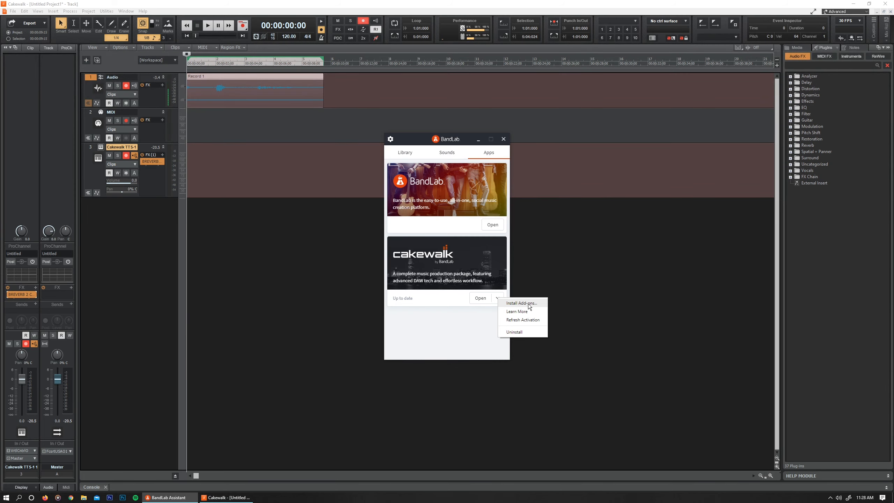
click(470, 321)
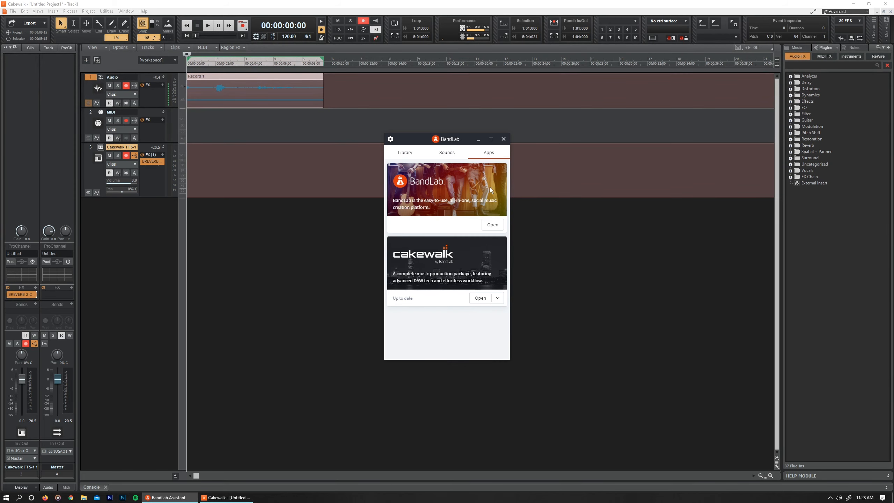
click(504, 141)
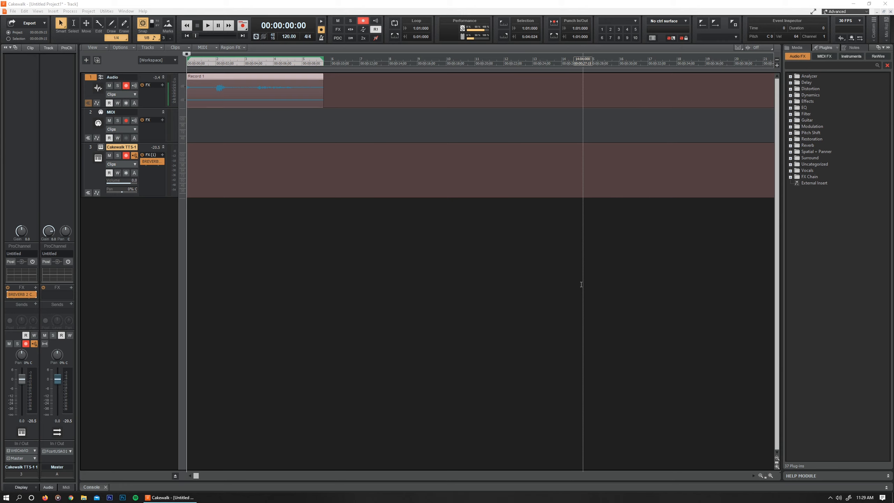